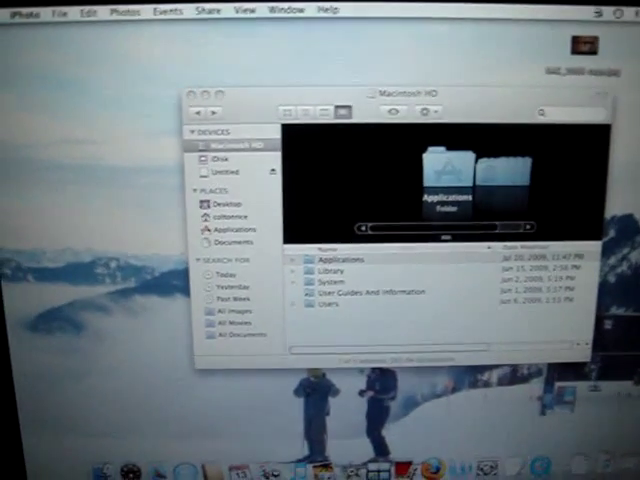
Step: Bring the hard drive's Finder window back in front of iPhoto
{"action": "left_click", "coordinate": [321, 168]}
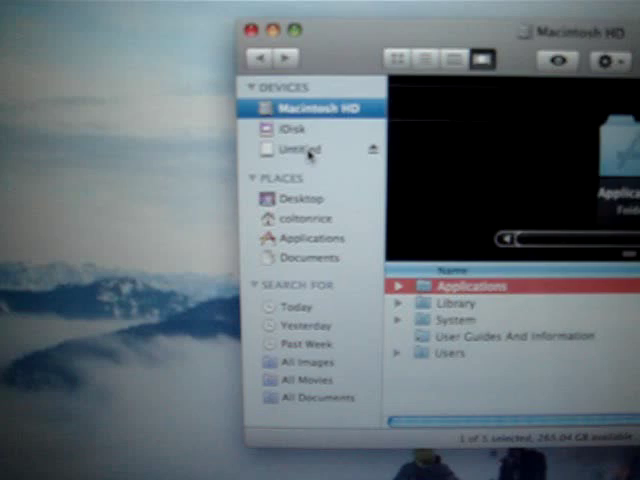
Step: Open the Untitled camera card and enter its DCIM folder
{"action": "left_click", "coordinate": [310, 152]}
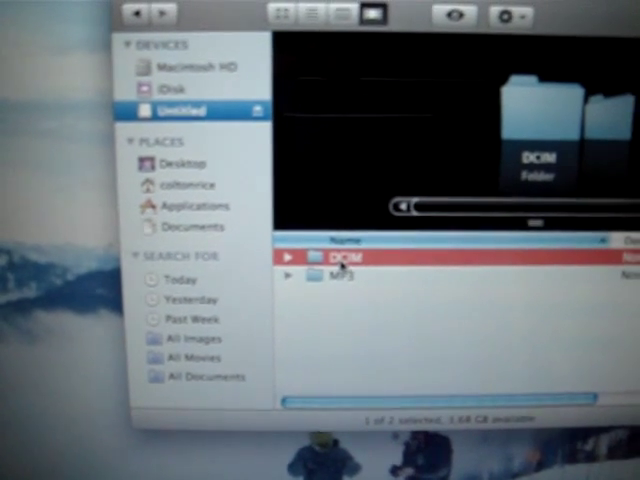
{"action": "double_click", "coordinate": [340, 247]}
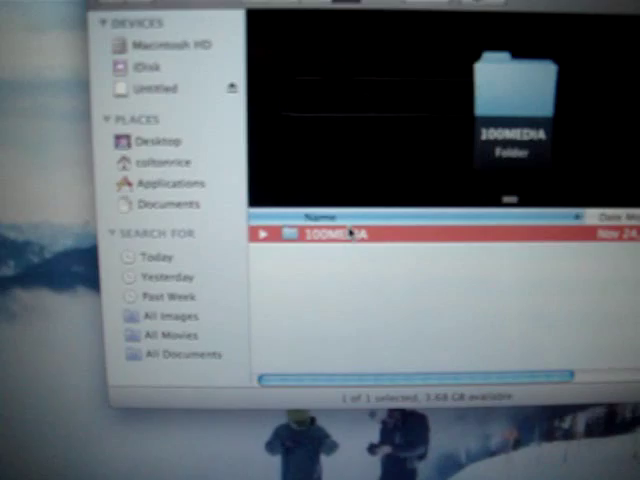